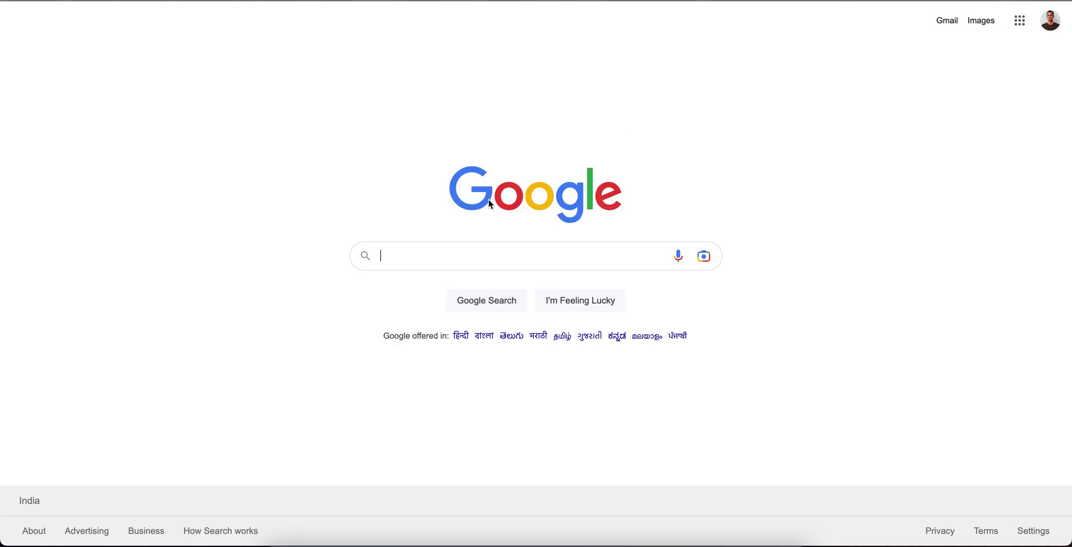
Step: Search Google for 'alien tech champion' by picking the suggestion that appears after typing 'alien'
{"action": "type", "text": "alien"}
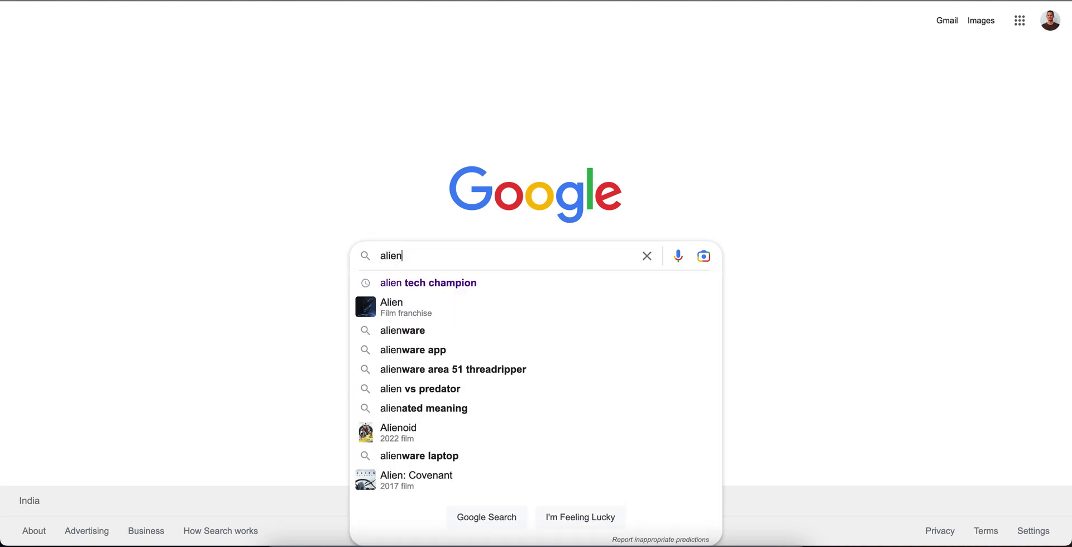
{"action": "left_click", "coordinate": [450, 282]}
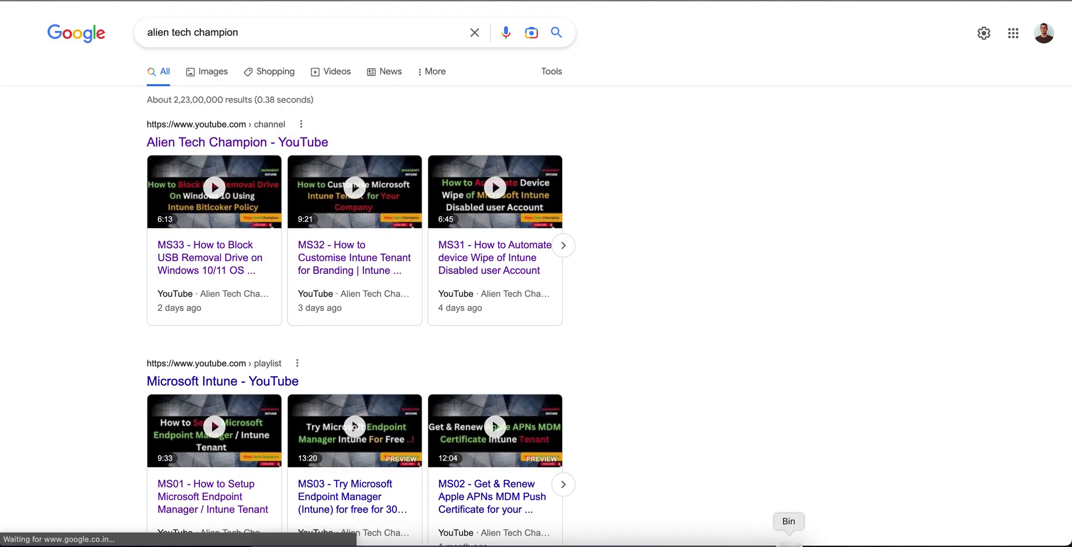
Step: Open the Alien Tech Champion YouTube channel and view its About page
{"action": "left_click", "coordinate": [312, 143]}
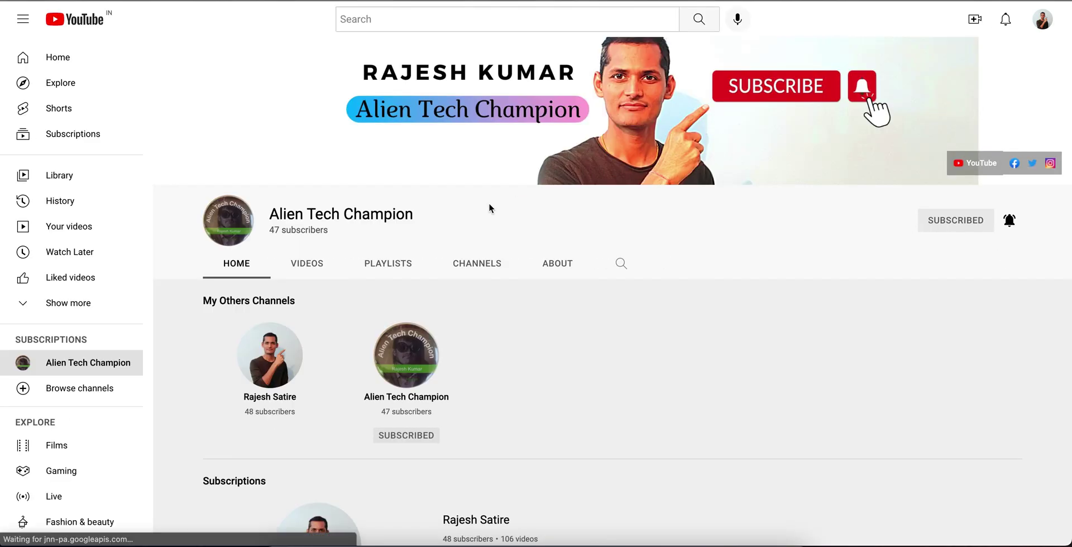
{"action": "left_click", "coordinate": [556, 254]}
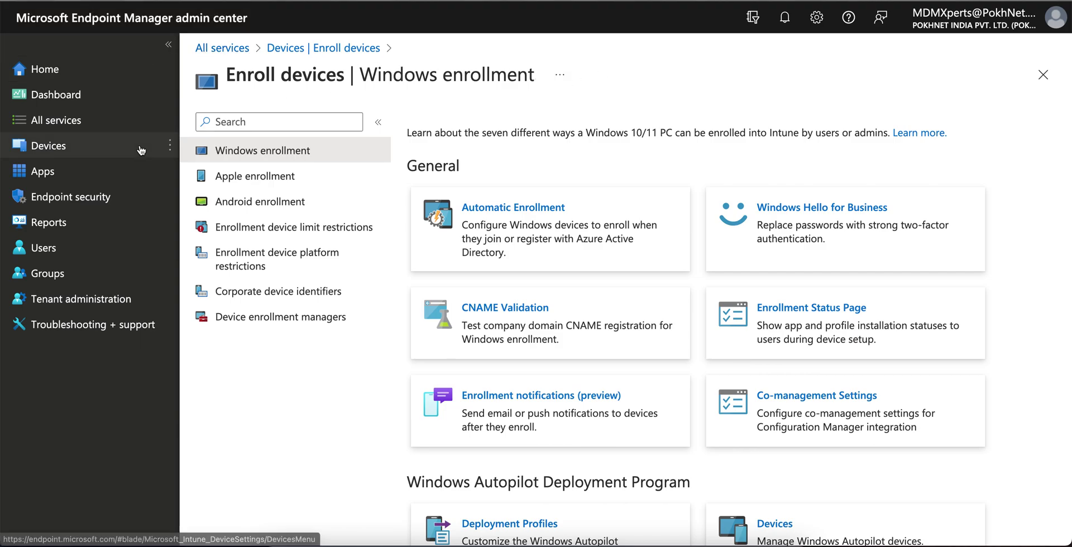
{"action": "left_click", "coordinate": [117, 151]}
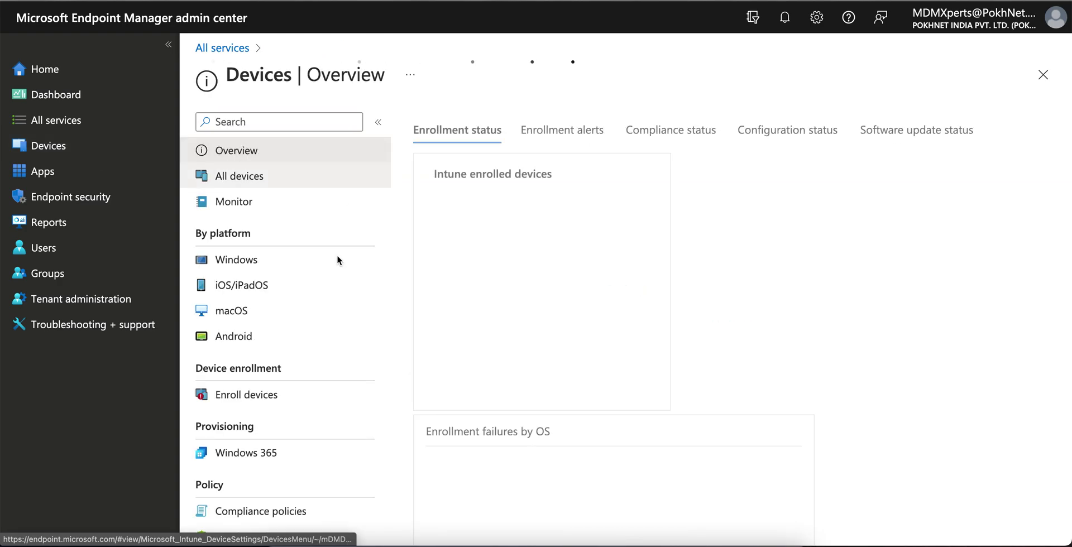
{"action": "scroll", "coordinate": [350, 369], "scroll_direction": "down", "scroll_amount": 2}
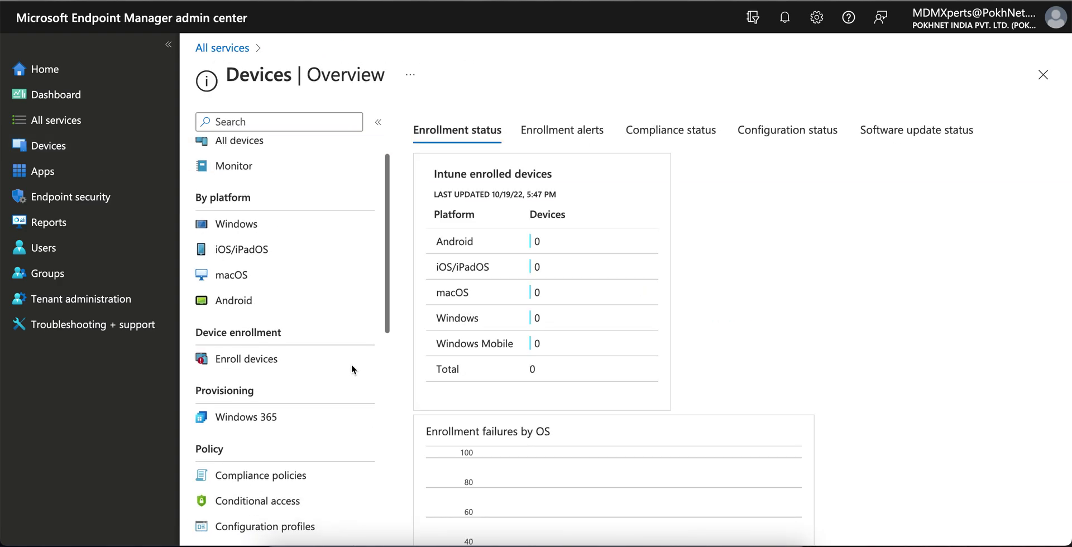
{"action": "left_click", "coordinate": [302, 351]}
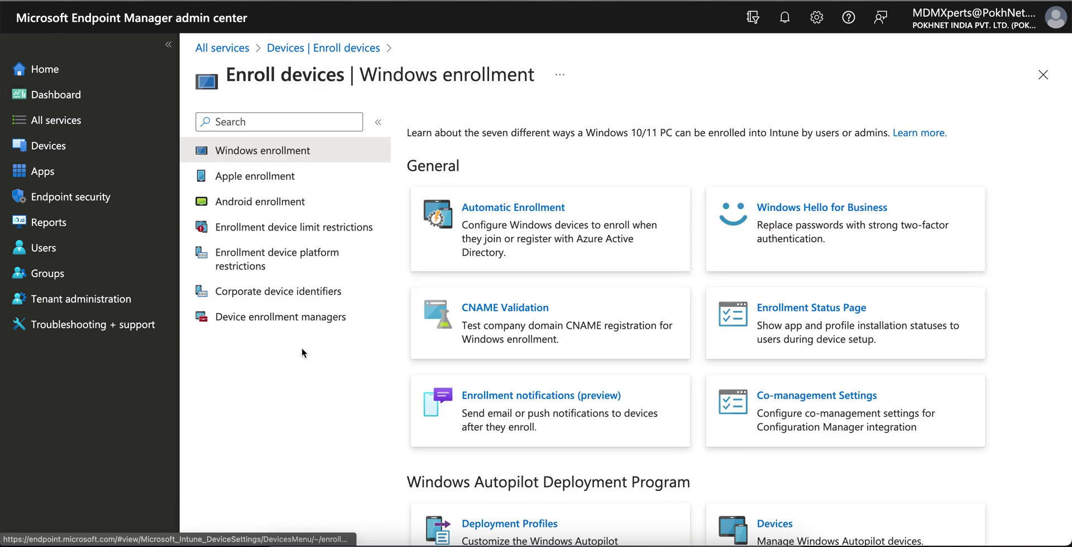
{"action": "left_click", "coordinate": [316, 157]}
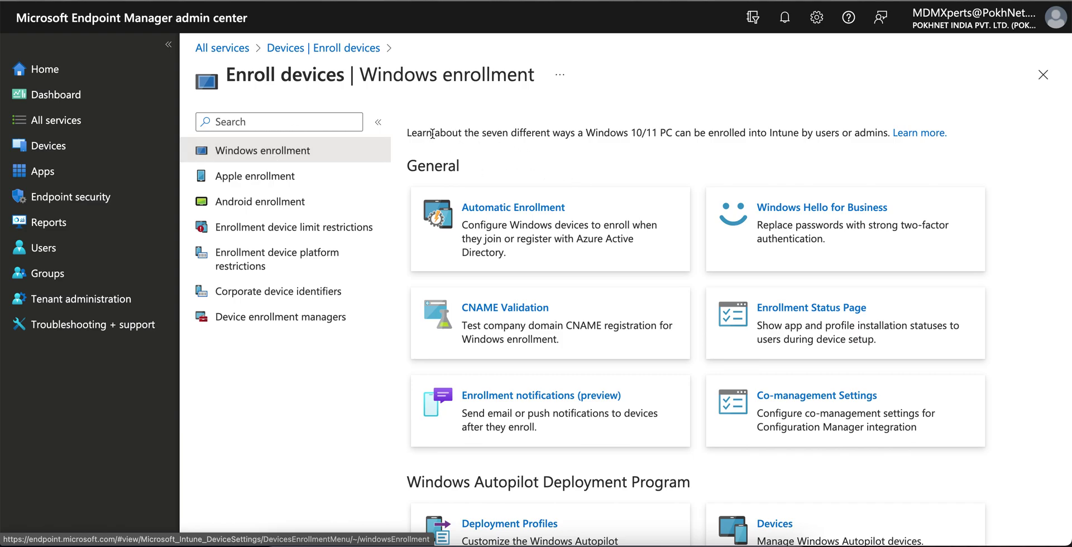
{"action": "left_click_drag", "start_coordinate": [440, 134], "coordinate": [581, 145]}
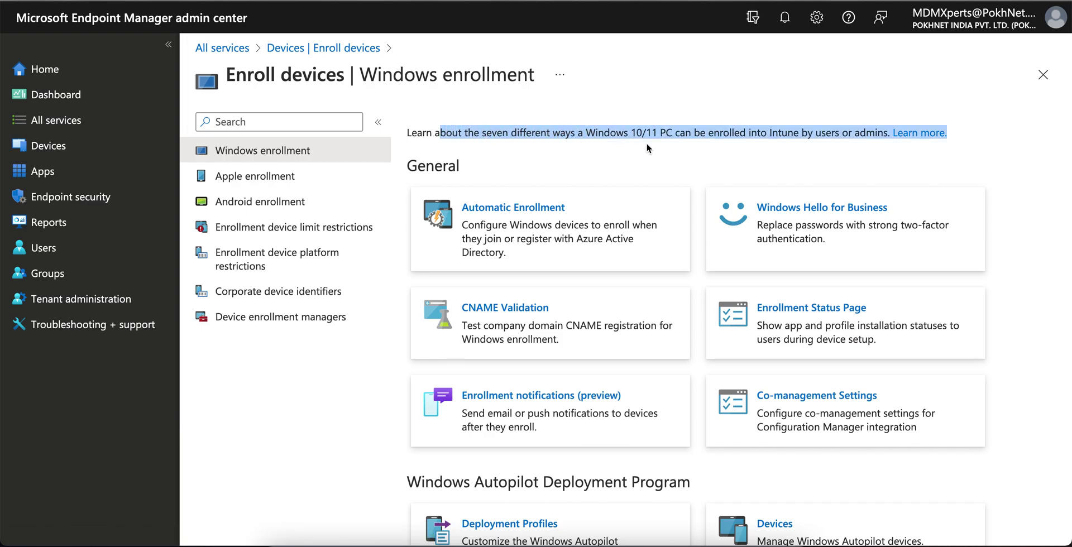
{"action": "left_click", "coordinate": [727, 149]}
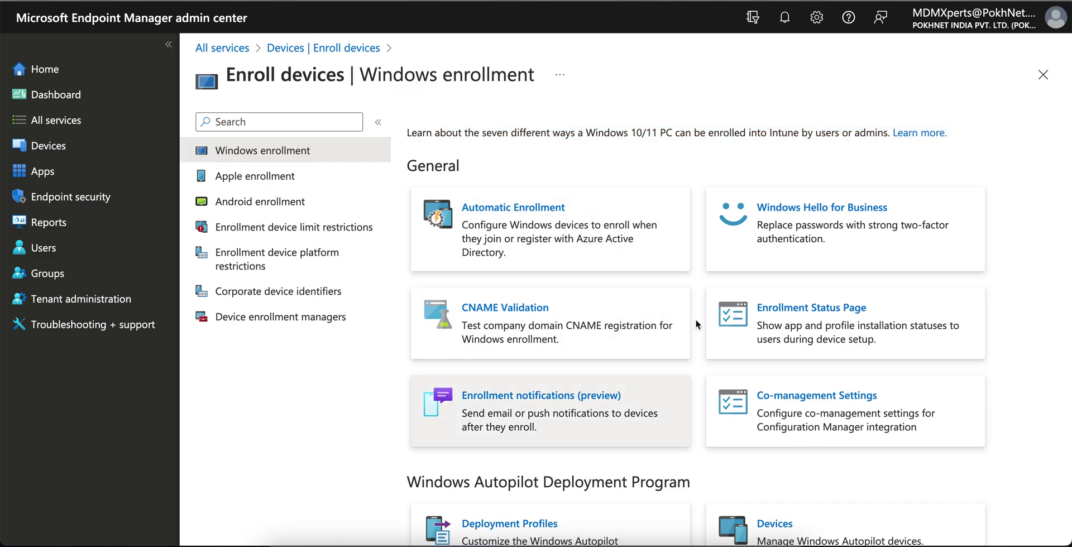
{"action": "scroll", "coordinate": [696, 404], "scroll_direction": "down", "scroll_amount": 3}
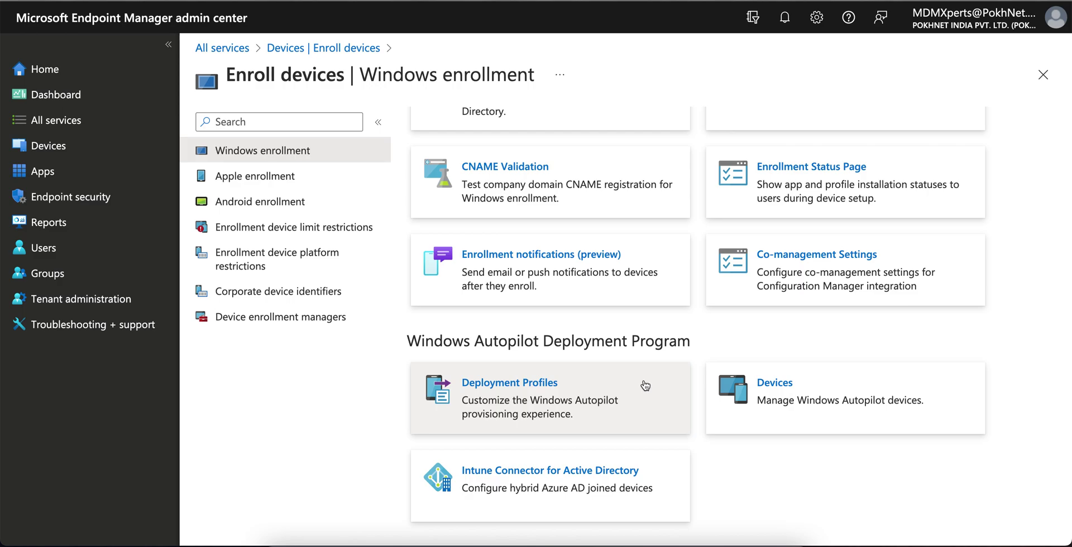
{"action": "scroll", "coordinate": [1016, 335], "scroll_direction": "up", "scroll_amount": 3}
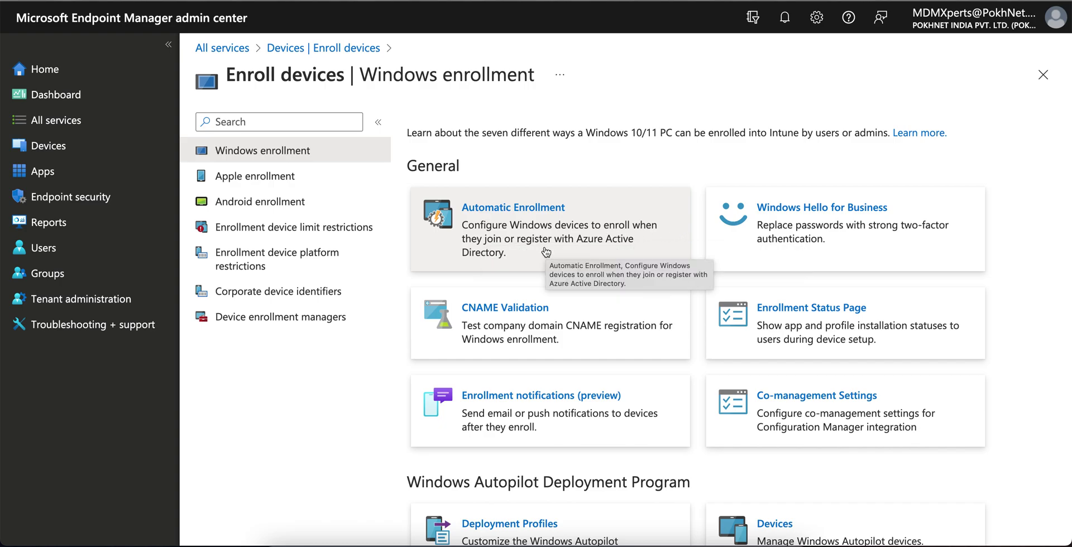
{"action": "left_click", "coordinate": [545, 249]}
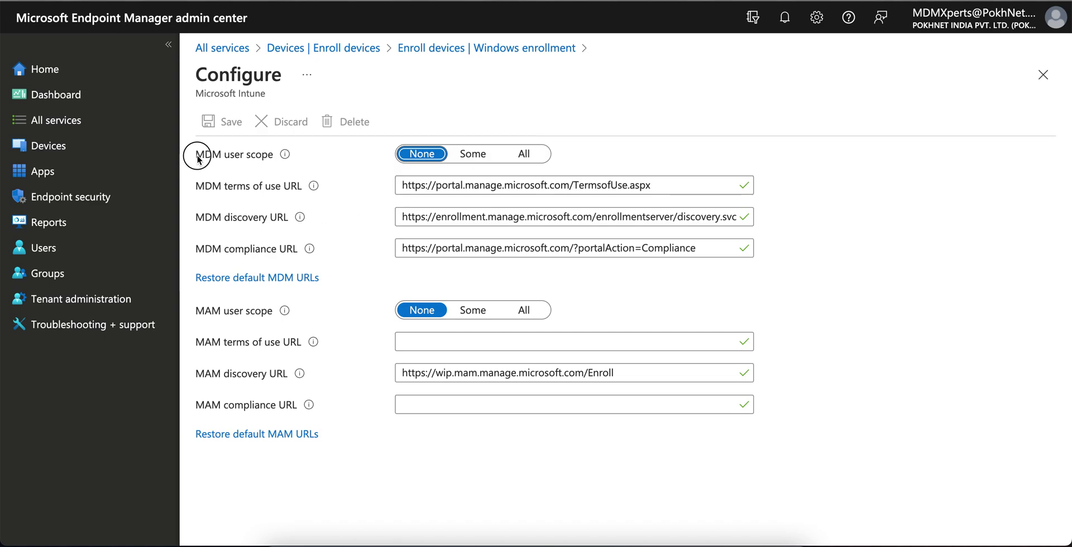
Step: Highlight the MDM user scope label on the Automatic Enrollment Configure page, then clear the highlight
{"action": "left_click_drag", "start_coordinate": [197, 155], "coordinate": [268, 162]}
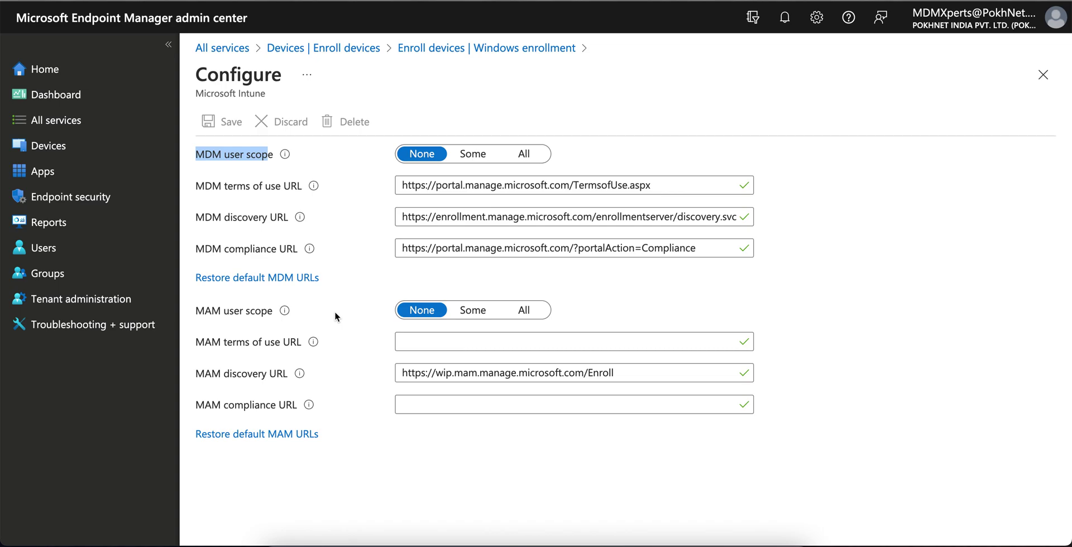
{"action": "left_click", "coordinate": [347, 179]}
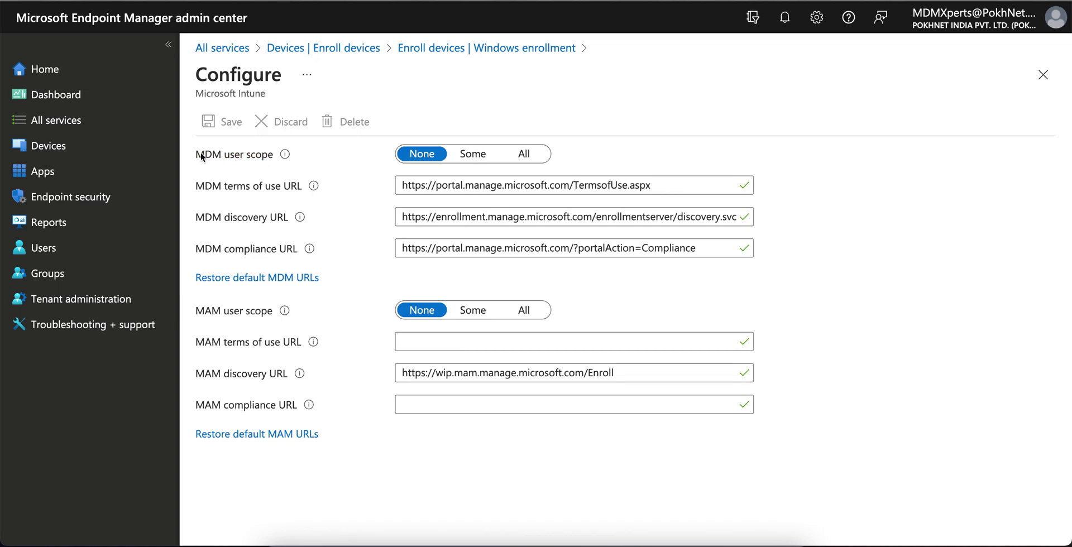
Step: Point out the MDM user scope None/Some/All toggle on the Configure page
{"action": "mouse_move", "coordinate": [288, 156]}
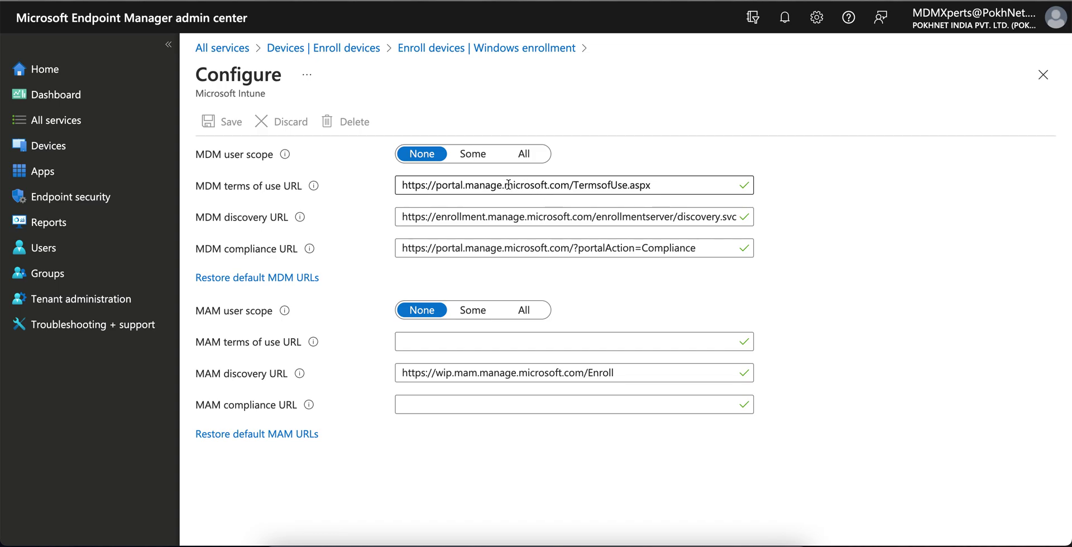
Step: Set MDM user scope to Some and select the Windows 10 Autopilot Device group
{"action": "left_click", "coordinate": [482, 162]}
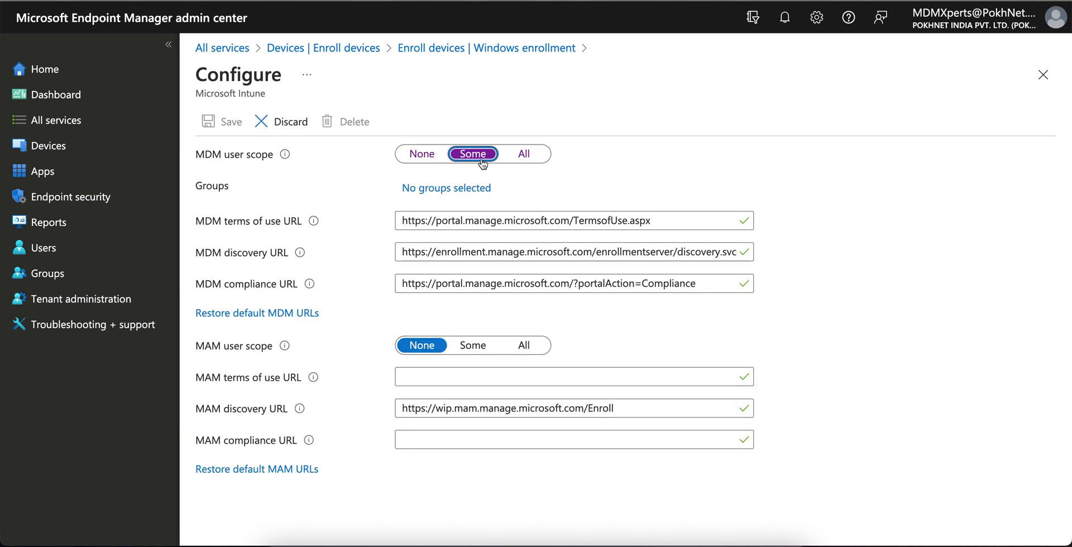
{"action": "left_click", "coordinate": [496, 189]}
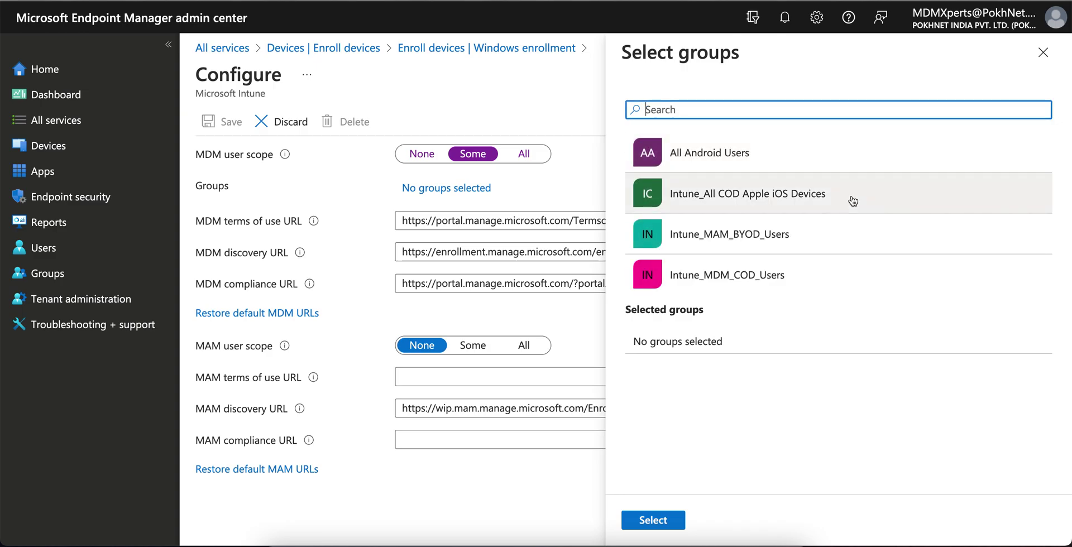
{"action": "scroll", "coordinate": [852, 199], "scroll_direction": "down", "scroll_amount": 1}
{"action": "scroll", "coordinate": [852, 200], "scroll_direction": "up", "scroll_amount": 1}
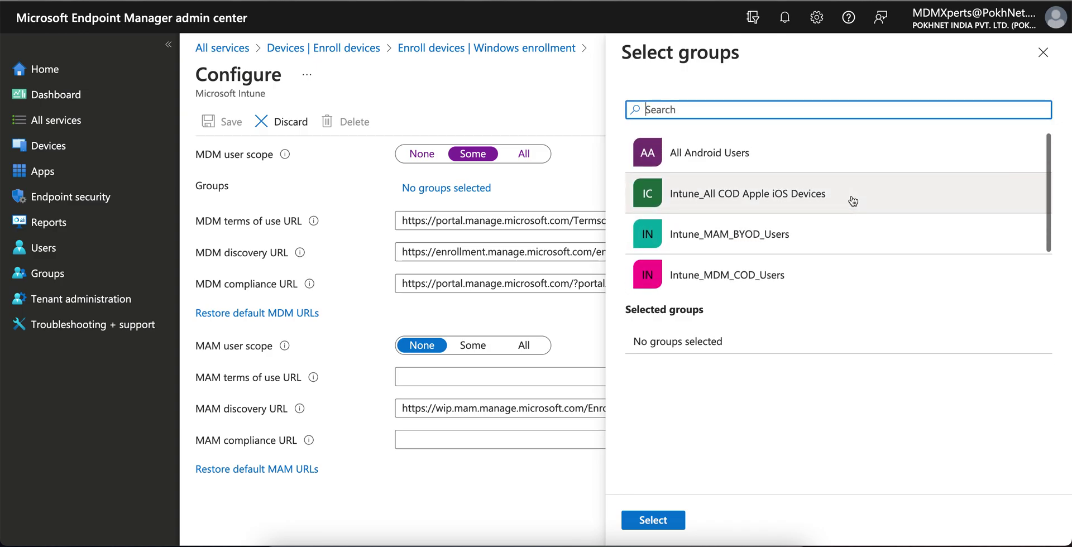
{"action": "scroll", "coordinate": [853, 200], "scroll_direction": "down", "scroll_amount": 1}
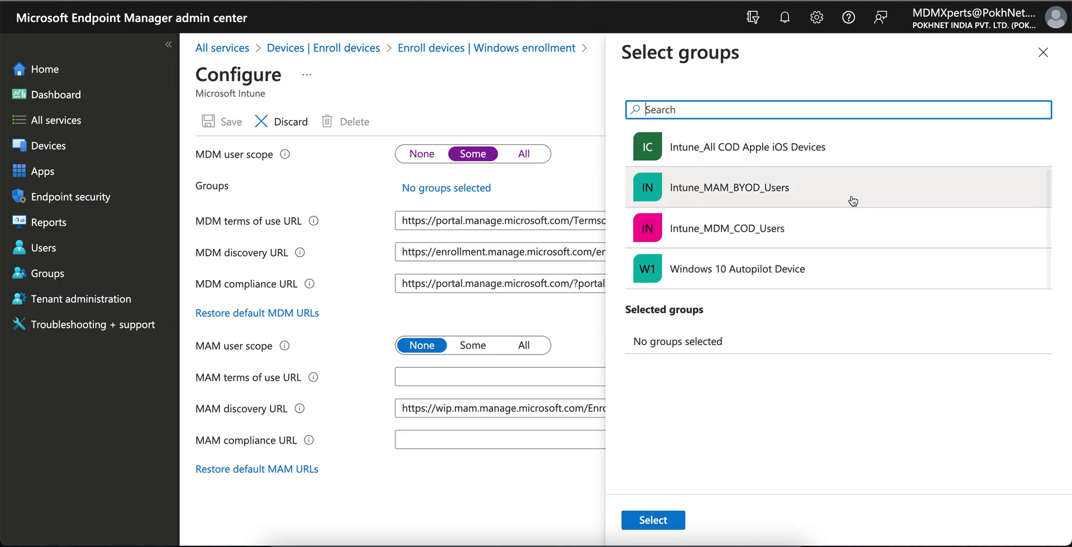
{"action": "scroll", "coordinate": [853, 200], "scroll_direction": "up", "scroll_amount": 1}
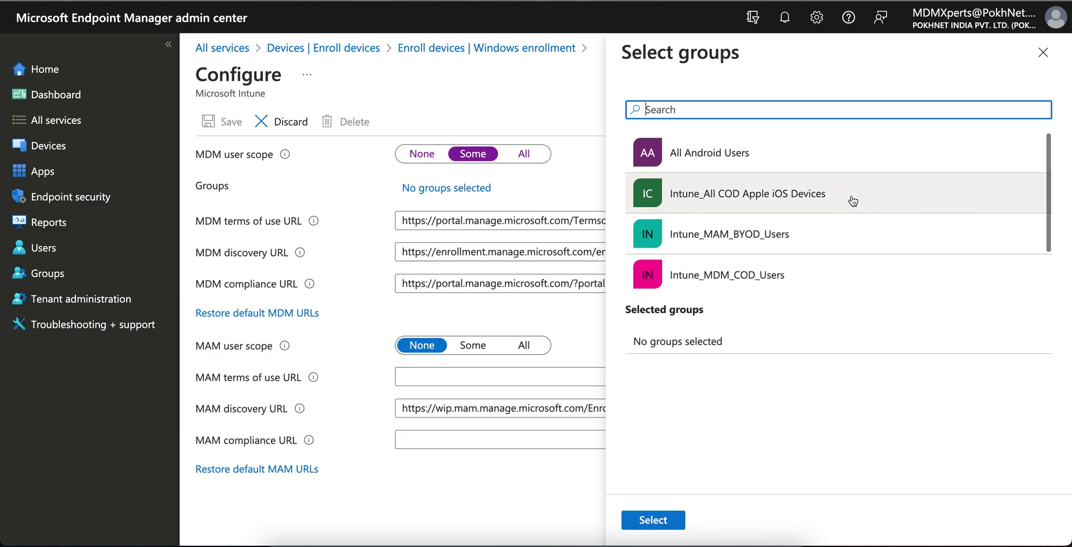
{"action": "scroll", "coordinate": [830, 201], "scroll_direction": "down", "scroll_amount": 1}
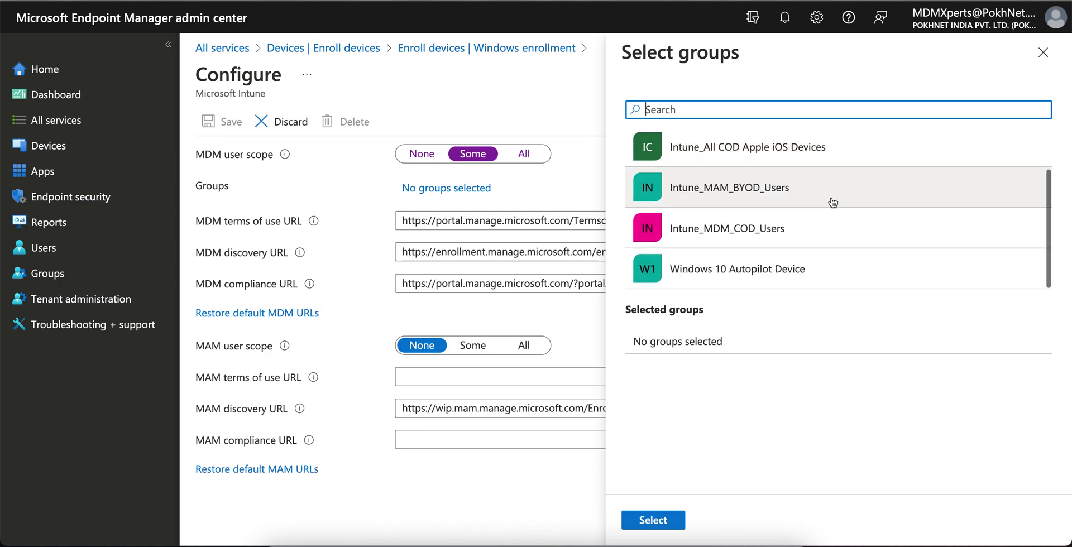
{"action": "left_click", "coordinate": [784, 277]}
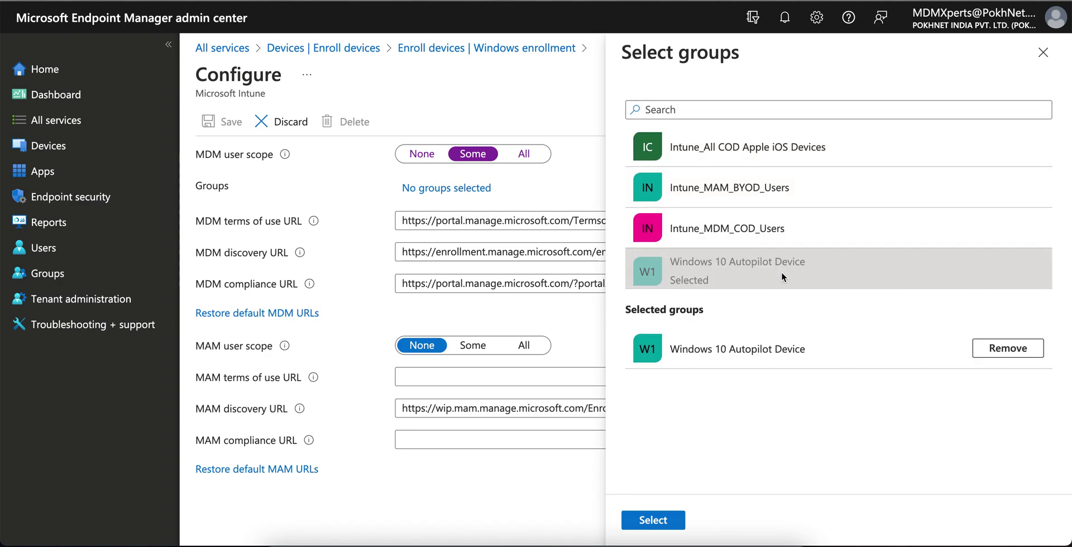
{"action": "left_click", "coordinate": [664, 520]}
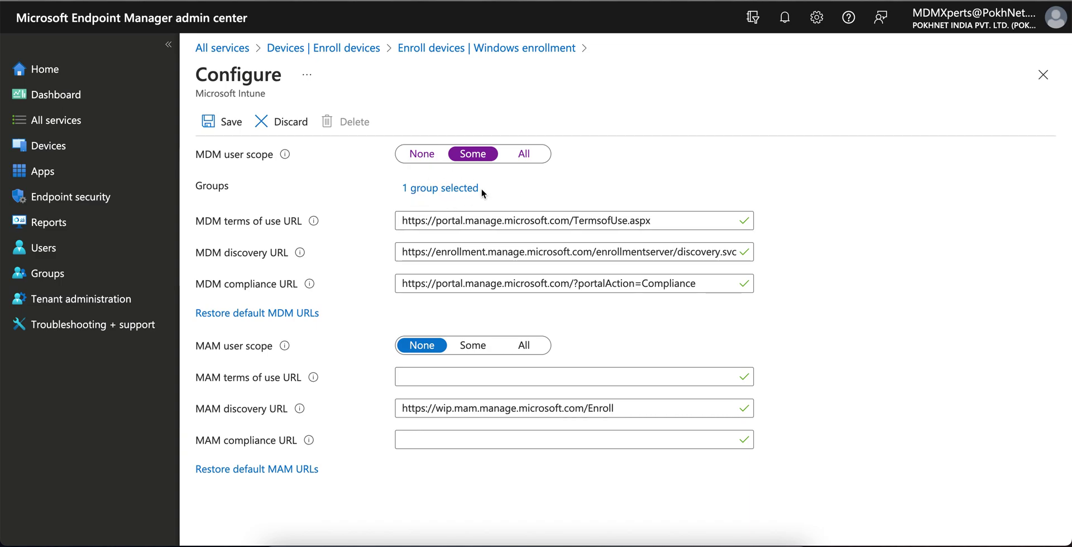
Step: Toggle MDM user scope to All and back to Some, review the assigned group, and save
{"action": "left_click", "coordinate": [521, 162]}
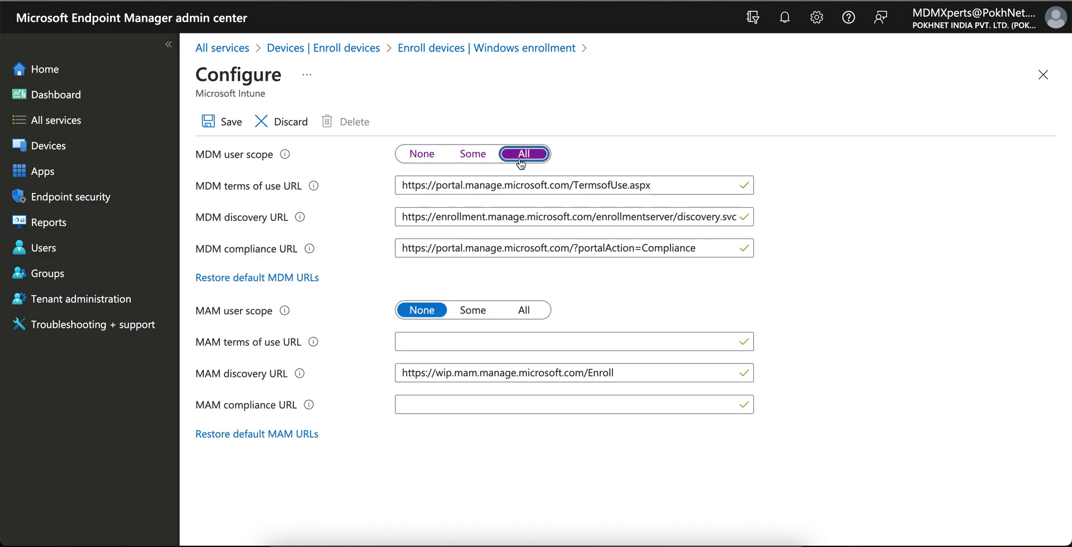
{"action": "left_click", "coordinate": [474, 157]}
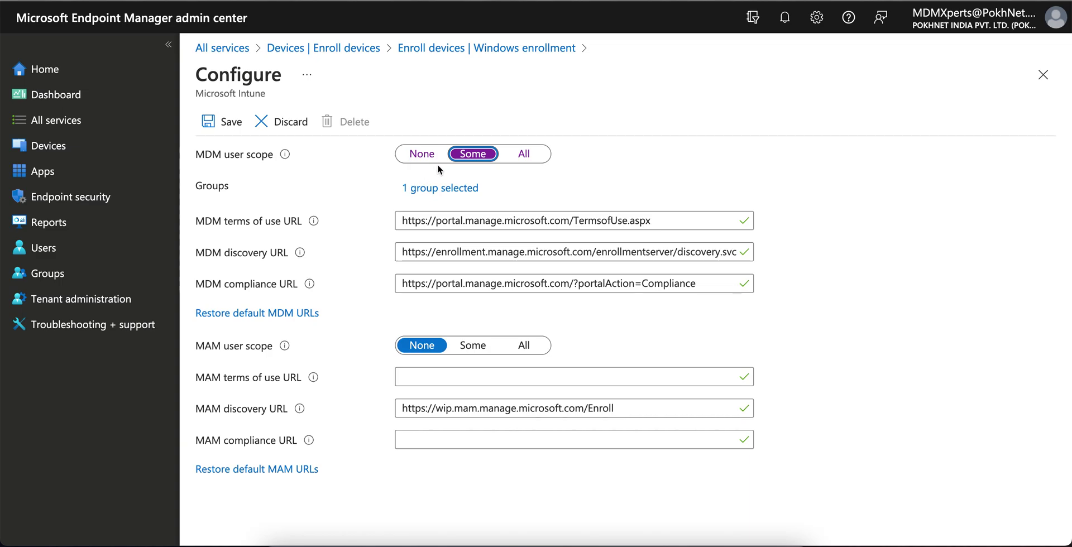
{"action": "left_click", "coordinate": [443, 189]}
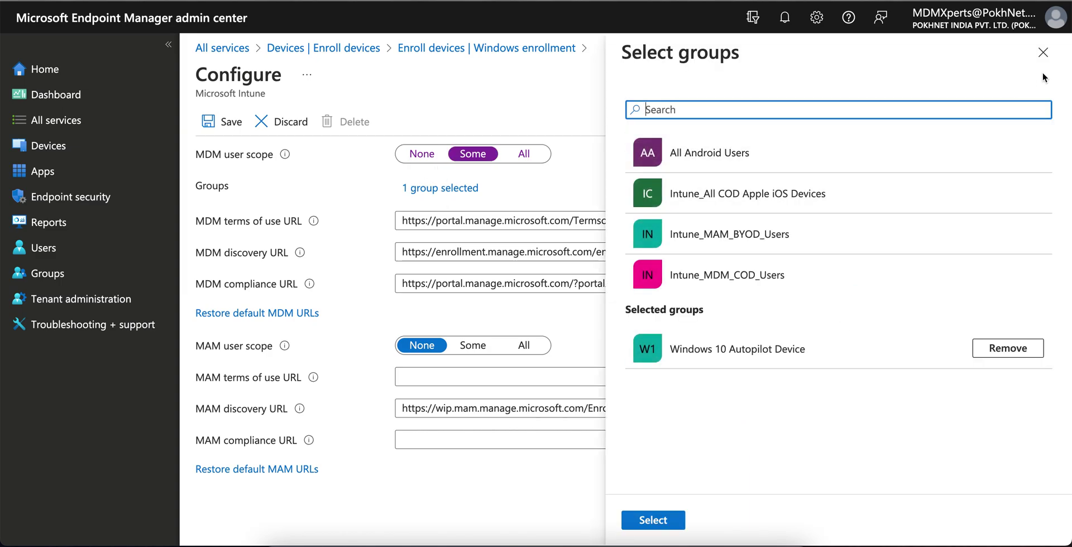
{"action": "left_click", "coordinate": [866, 95]}
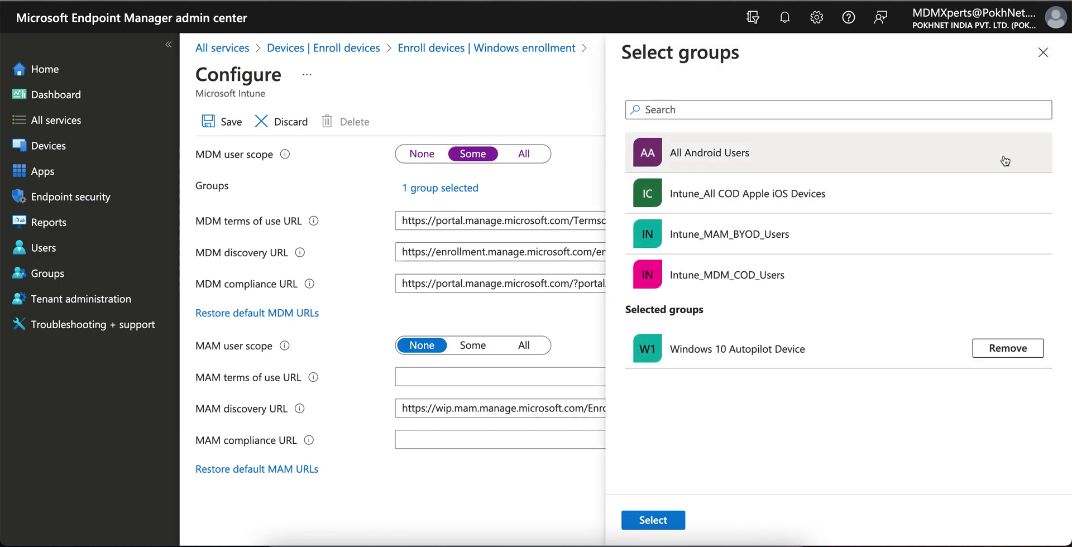
{"action": "left_click", "coordinate": [1043, 53]}
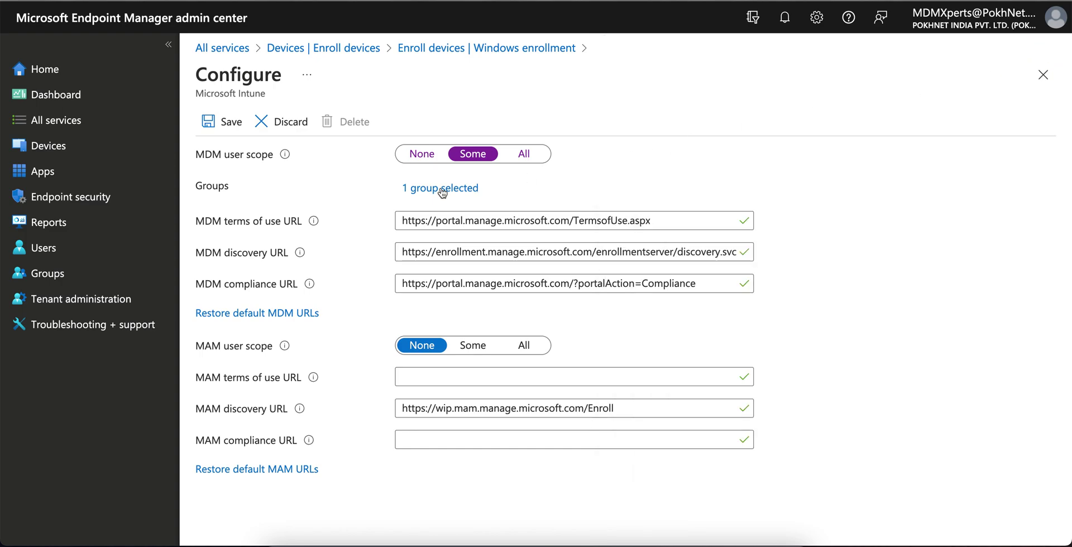
{"action": "left_click", "coordinate": [229, 122]}
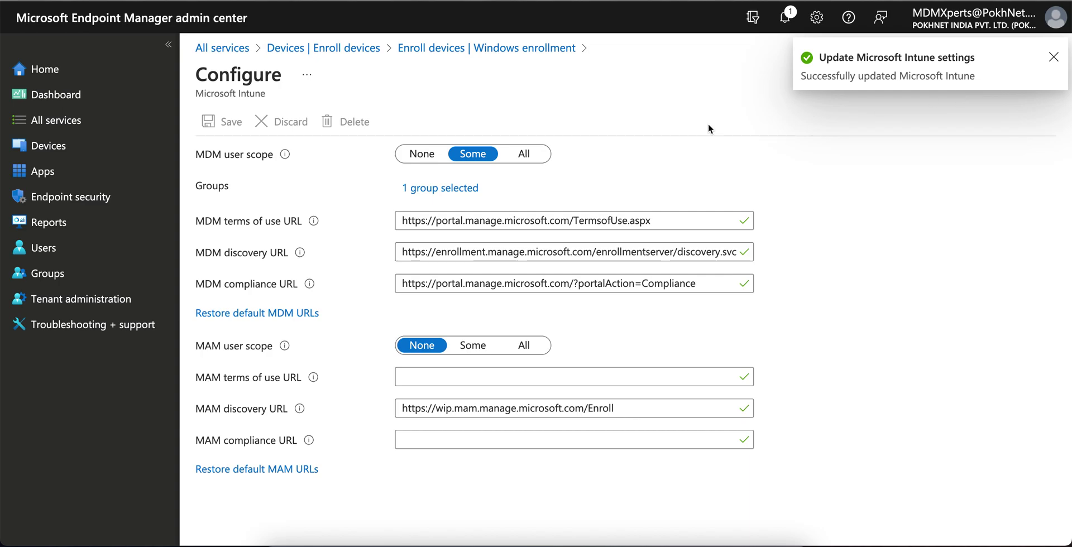
Step: Reopen Automatic Enrollment via Devices > Enroll devices to verify the one-group scope, then return to Windows enrollment
{"action": "left_click", "coordinate": [1054, 57]}
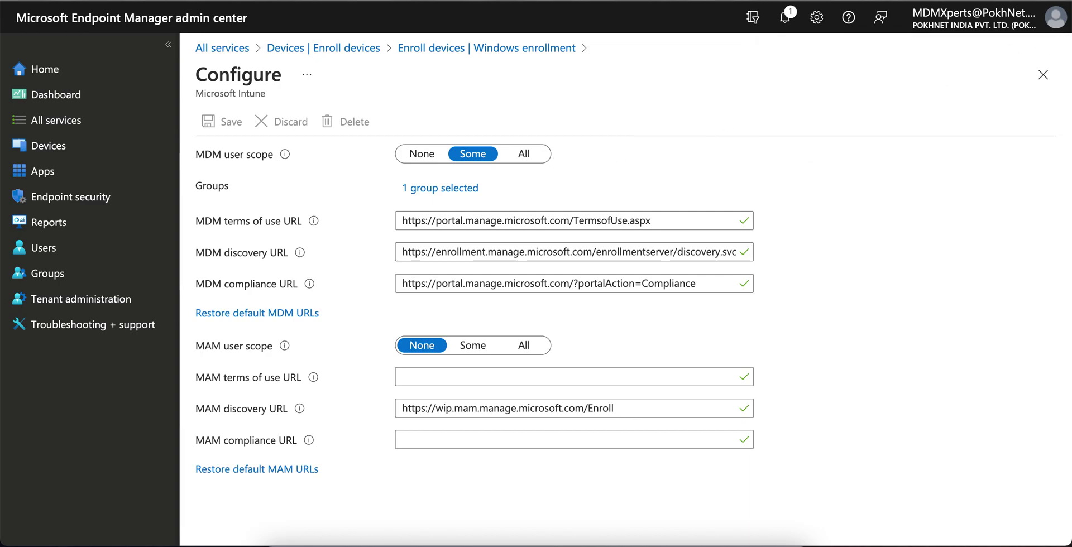
{"action": "left_click", "coordinate": [444, 48]}
{"action": "left_click", "coordinate": [362, 48]}
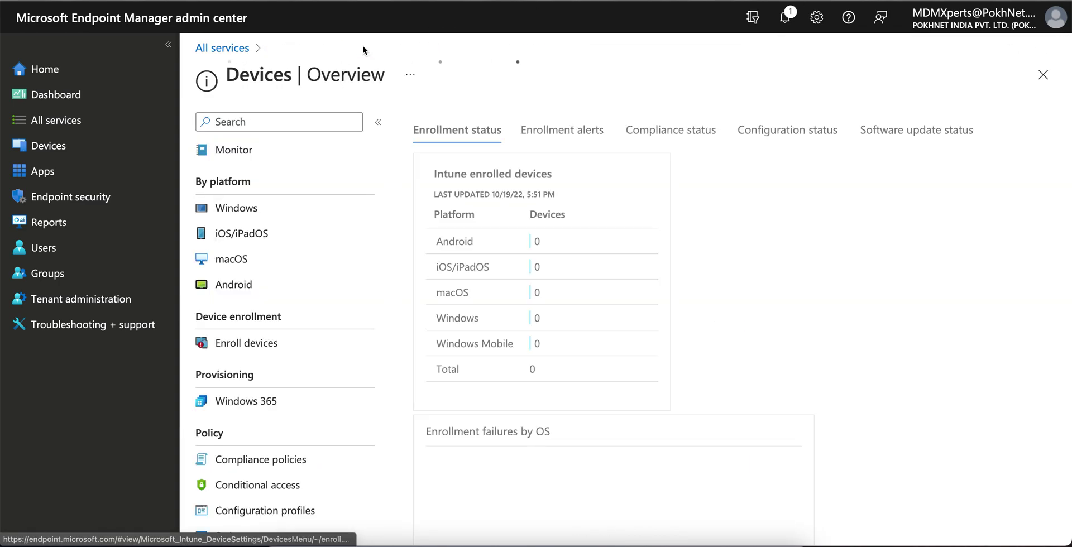
{"action": "left_click", "coordinate": [234, 343]}
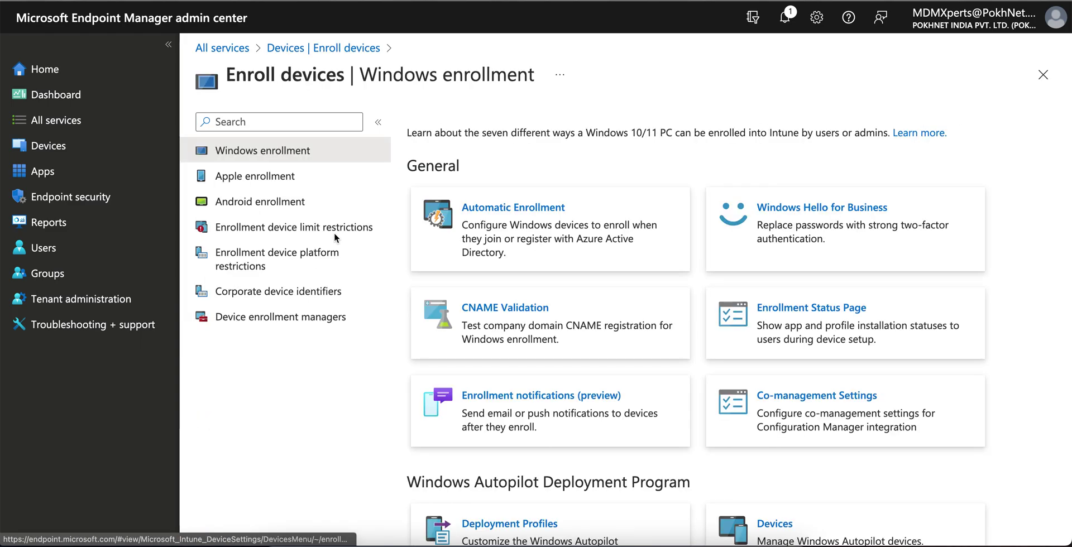
{"action": "left_click", "coordinate": [498, 220]}
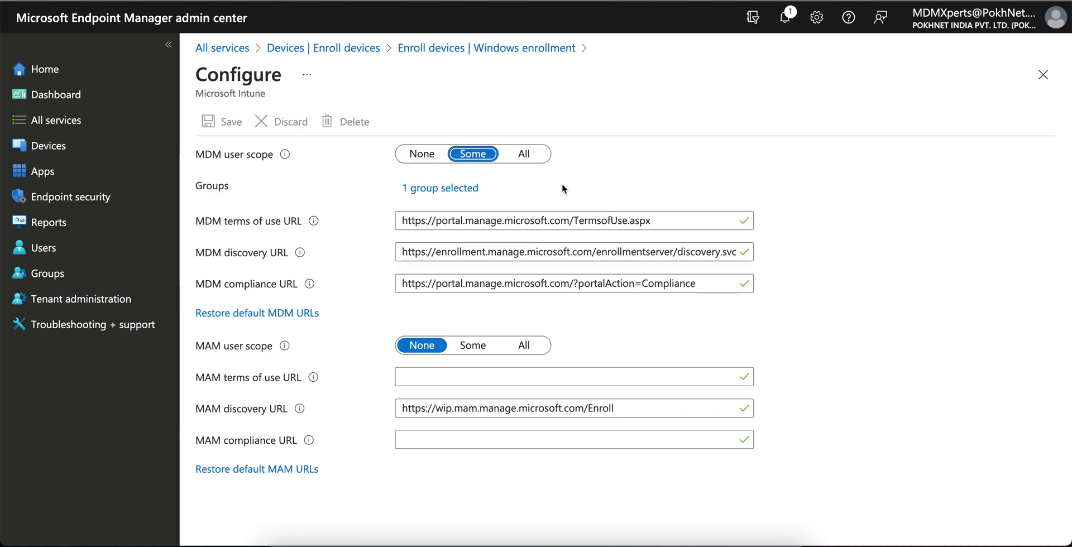
{"action": "left_click", "coordinate": [513, 49]}
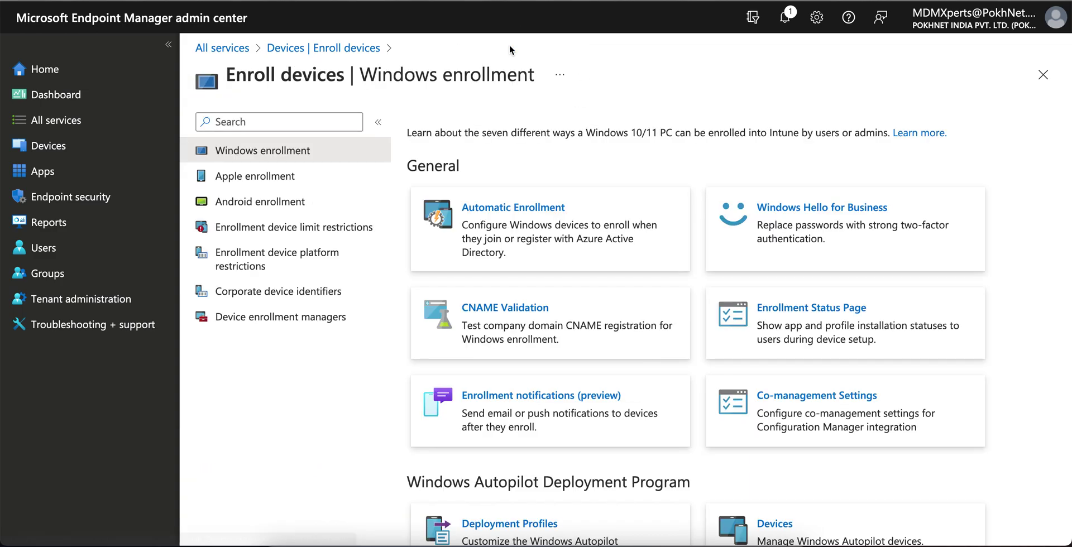